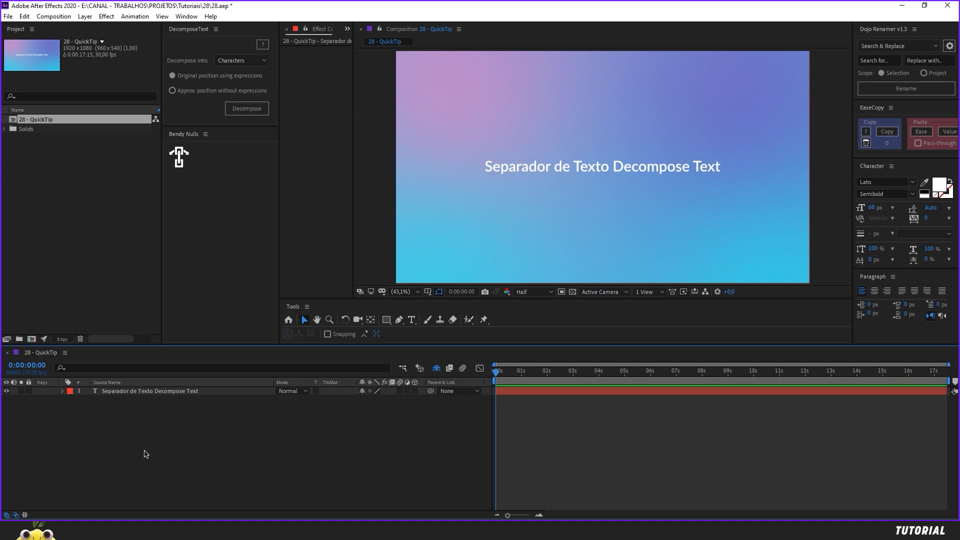
Duplicate the text layer and hide the original copy
{"action": "left_click", "coordinate": [168, 403]}
{"action": "left_click", "coordinate": [436, 368]}
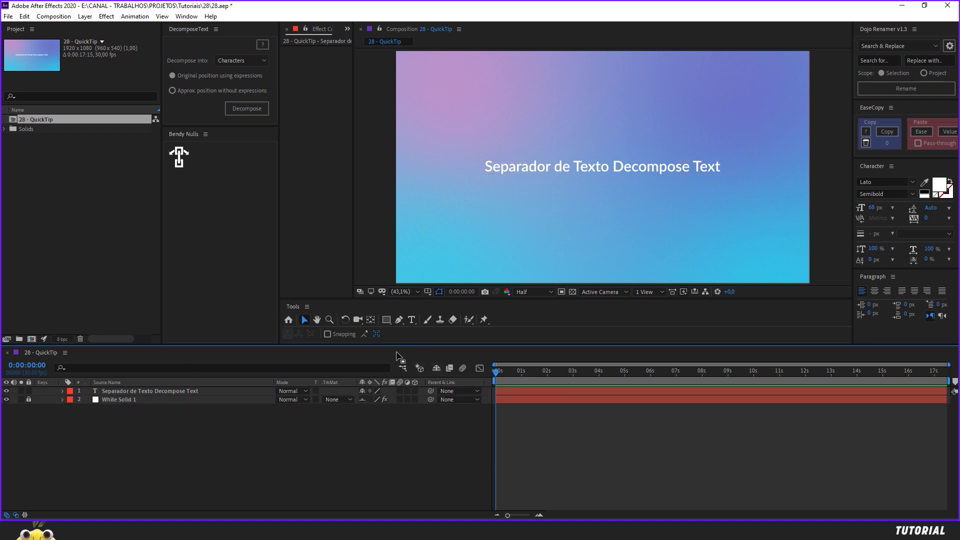
{"action": "left_click", "coordinate": [436, 368]}
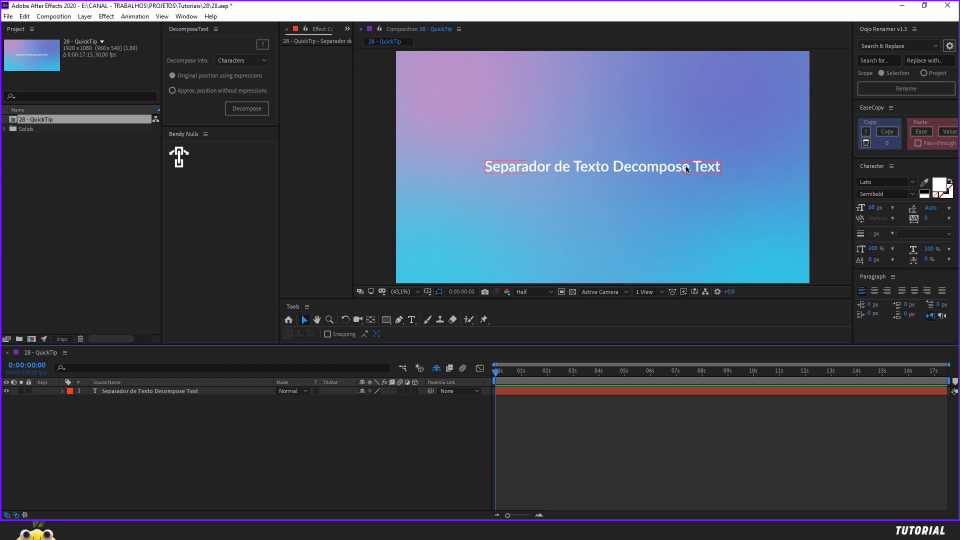
{"action": "left_click", "coordinate": [171, 392]}
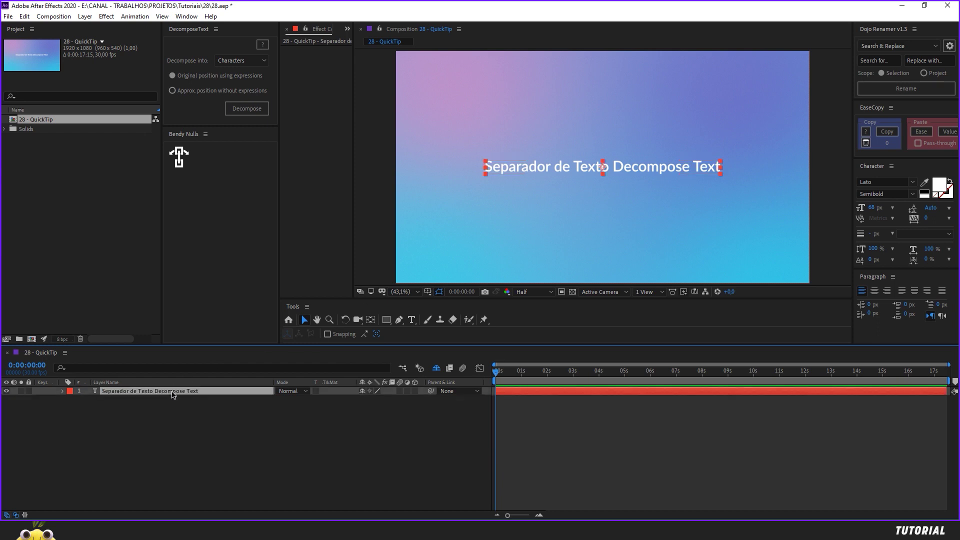
{"action": "key", "text": "ctrl+d"}
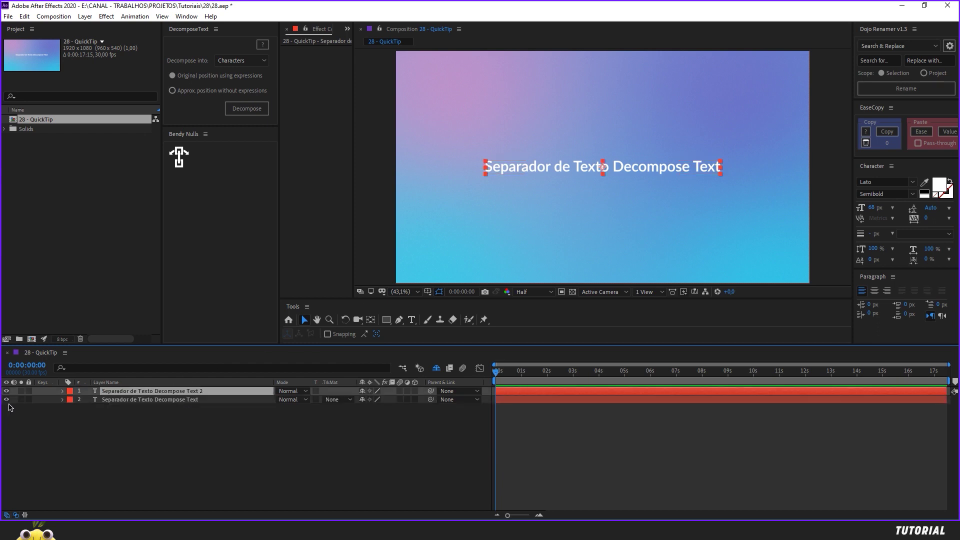
{"action": "left_click", "coordinate": [7, 399]}
Set DecomposeText's Decompose into option to Words for the duplicated text layer
{"action": "left_click", "coordinate": [161, 427]}
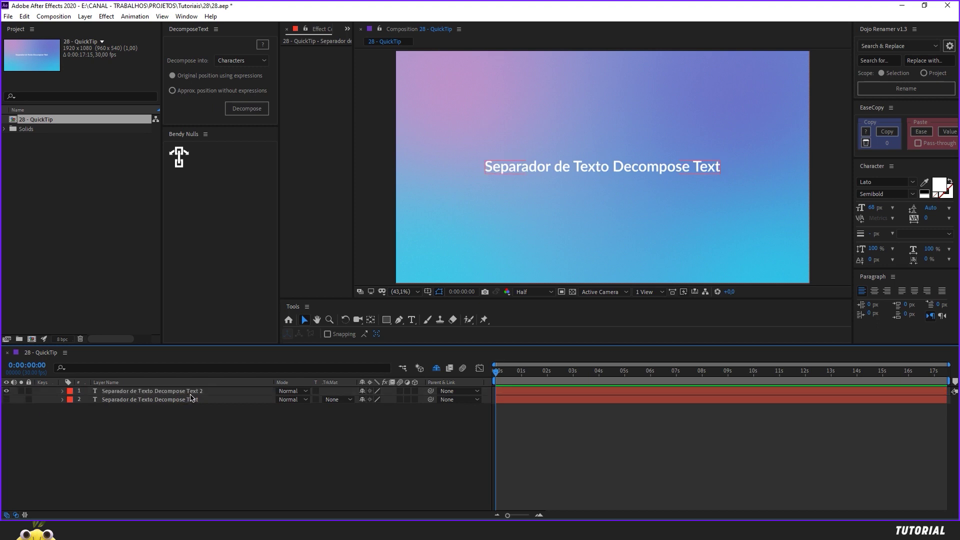
{"action": "left_click", "coordinate": [191, 395]}
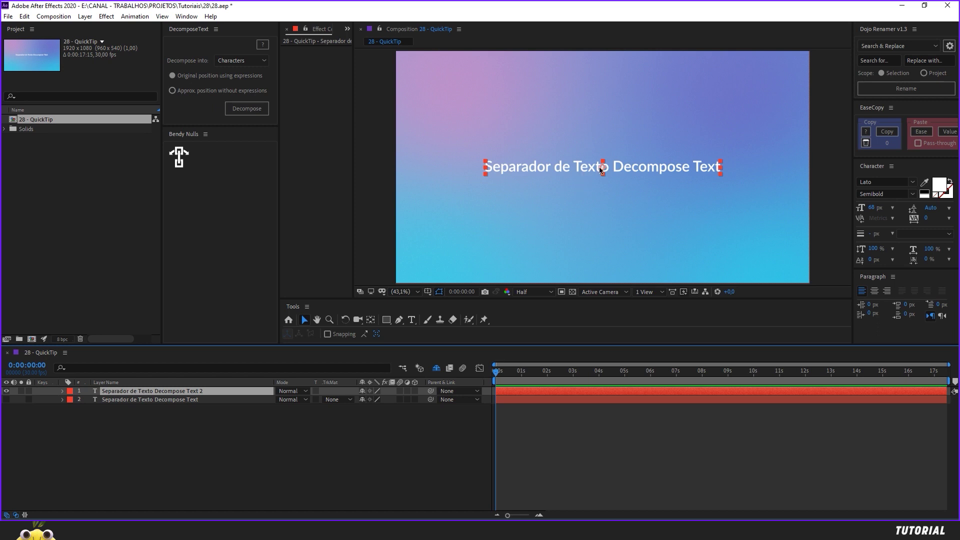
{"action": "left_click", "coordinate": [252, 61]}
{"action": "left_click", "coordinate": [231, 82]}
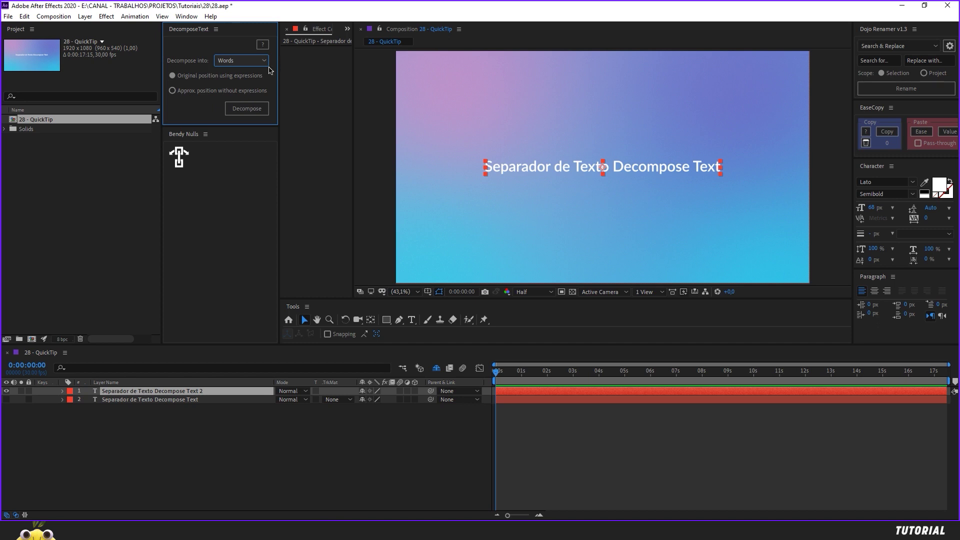
Decompose the copy into word layers Separador, de, Texto, Decompose and Text, and collapse them
{"action": "left_click", "coordinate": [247, 107]}
{"action": "left_click", "coordinate": [228, 62]}
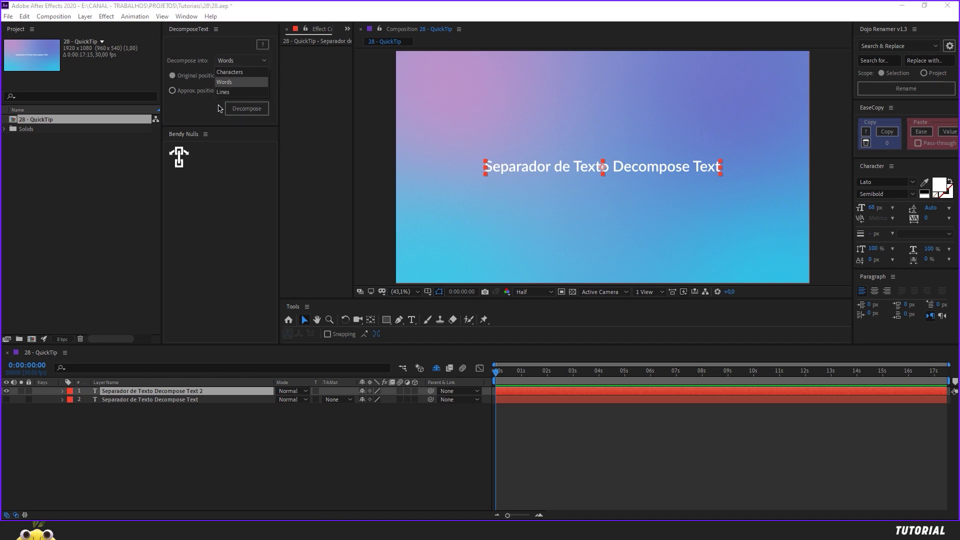
{"action": "left_click", "coordinate": [228, 82]}
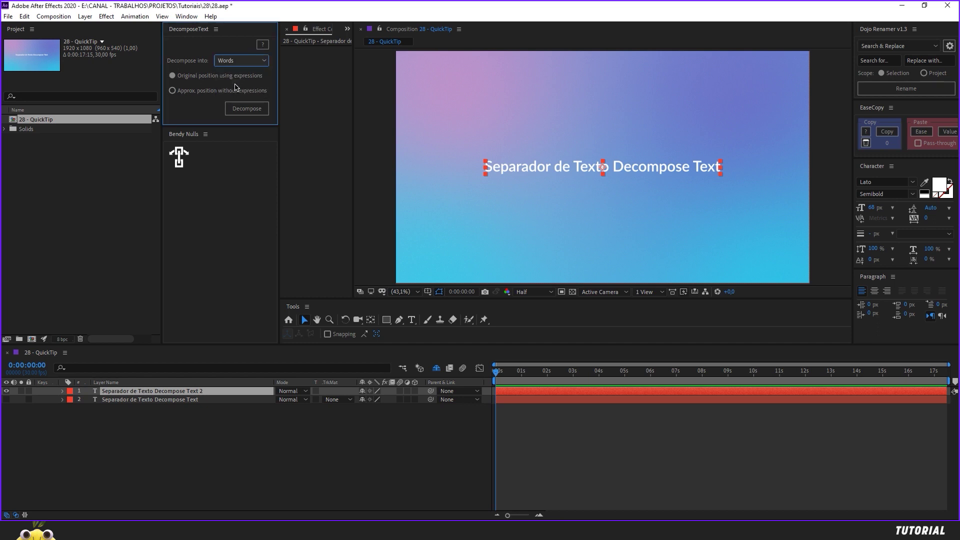
{"action": "left_click", "coordinate": [248, 109]}
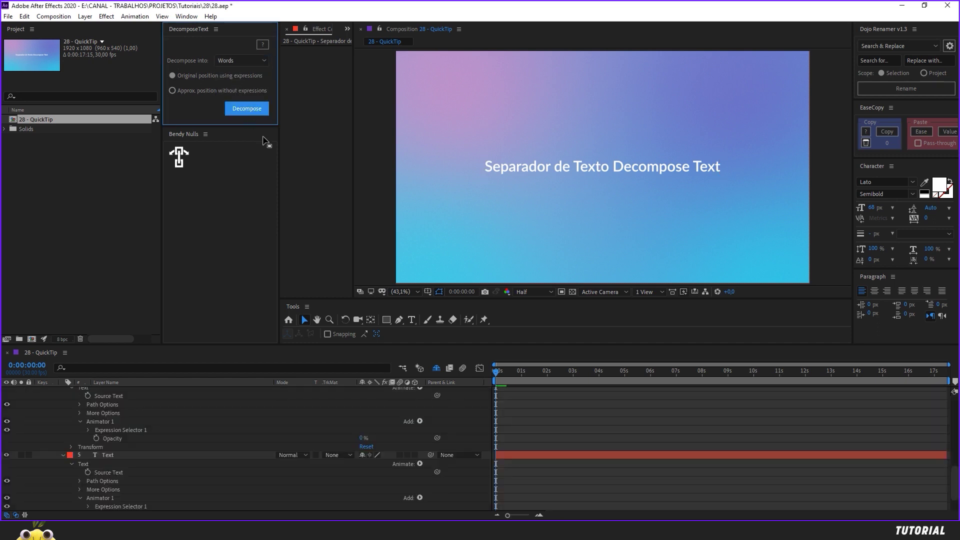
{"action": "left_click", "coordinate": [62, 455]}
Test-move Separador up, de down and Texto up, then undo the moves
{"action": "left_click", "coordinate": [128, 392]}
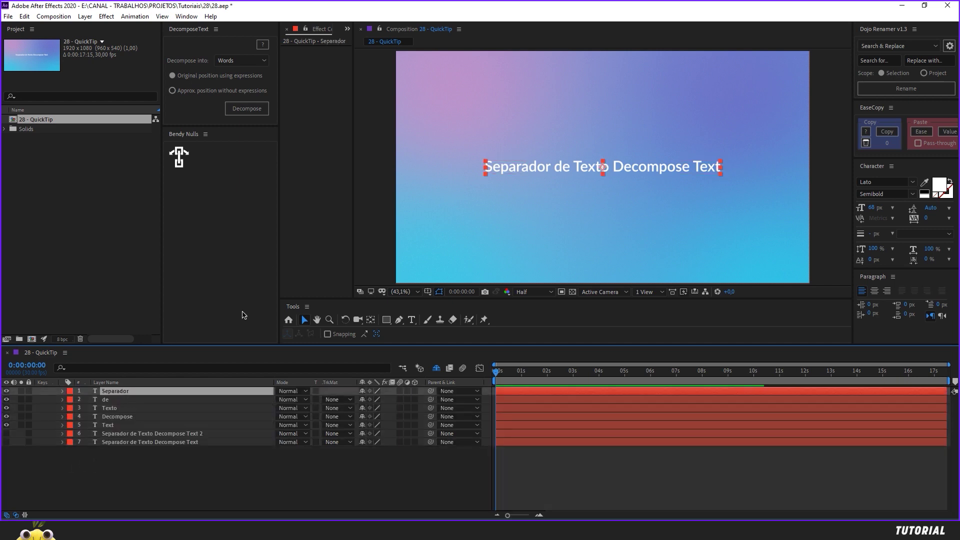
{"action": "left_click_drag", "start_coordinate": [526, 169], "coordinate": [526, 130]}
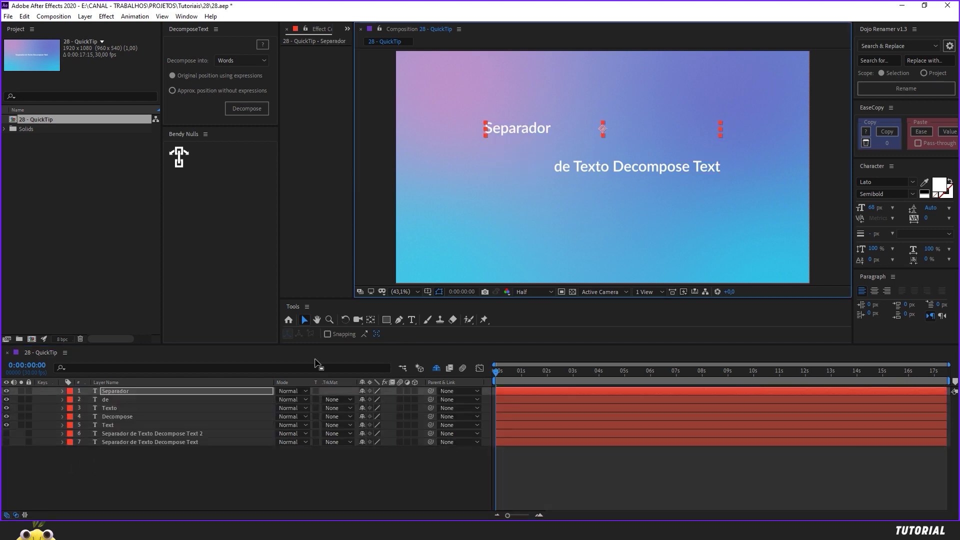
{"action": "left_click", "coordinate": [115, 399]}
{"action": "left_click_drag", "start_coordinate": [561, 167], "coordinate": [561, 214]}
{"action": "left_click", "coordinate": [109, 408]}
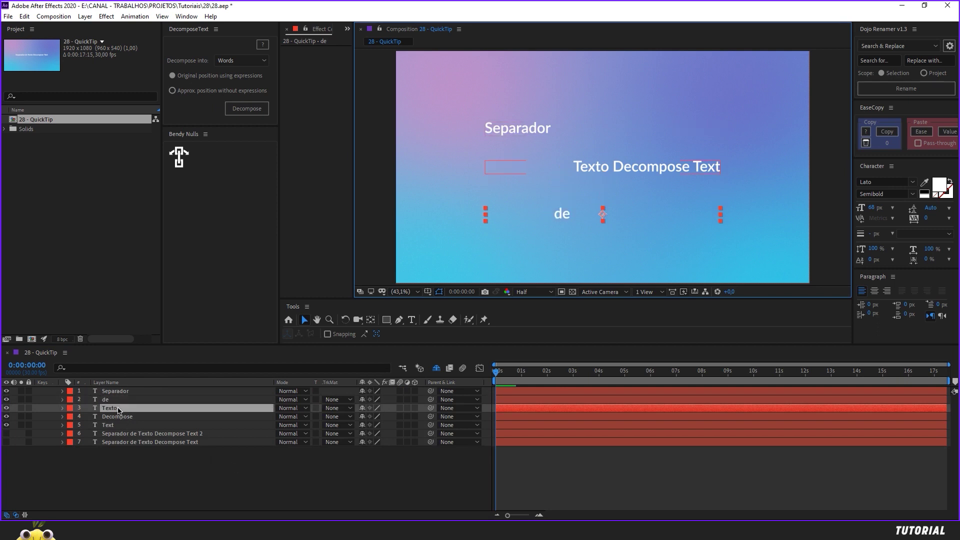
{"action": "left_click_drag", "start_coordinate": [575, 167], "coordinate": [575, 101]}
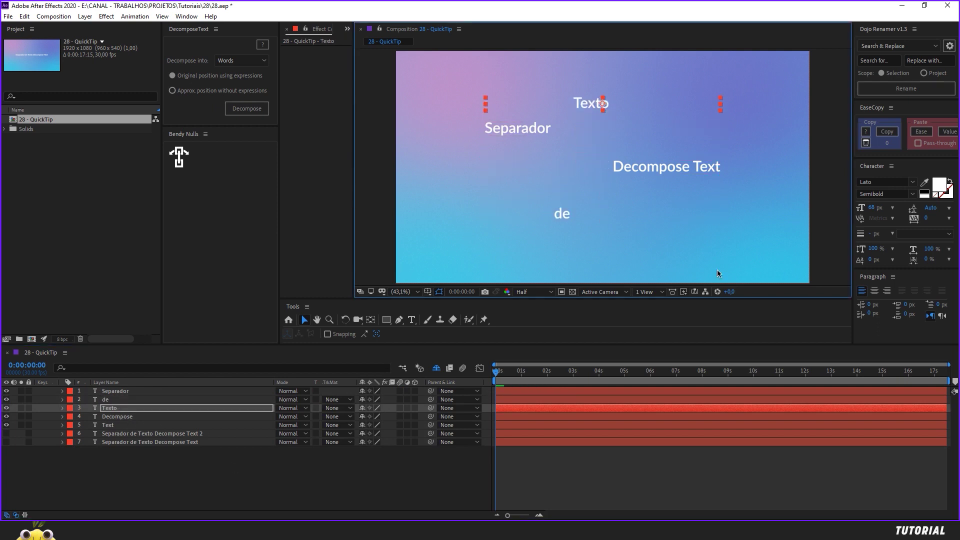
{"action": "key", "text": "ctrl+z"}
{"action": "key", "text": "ctrl+z"}
{"action": "key", "text": "ctrl+z"}
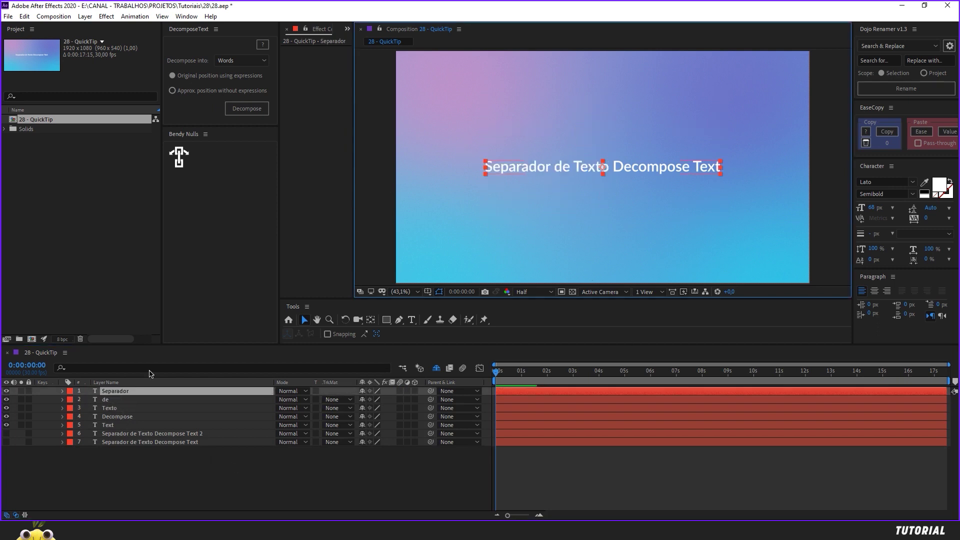
{"action": "double_click", "coordinate": [513, 165]}
{"action": "left_click", "coordinate": [496, 167]}
{"action": "left_click_drag", "start_coordinate": [484, 166], "coordinate": [554, 166]}
{"action": "type", "text": "Edicde"}
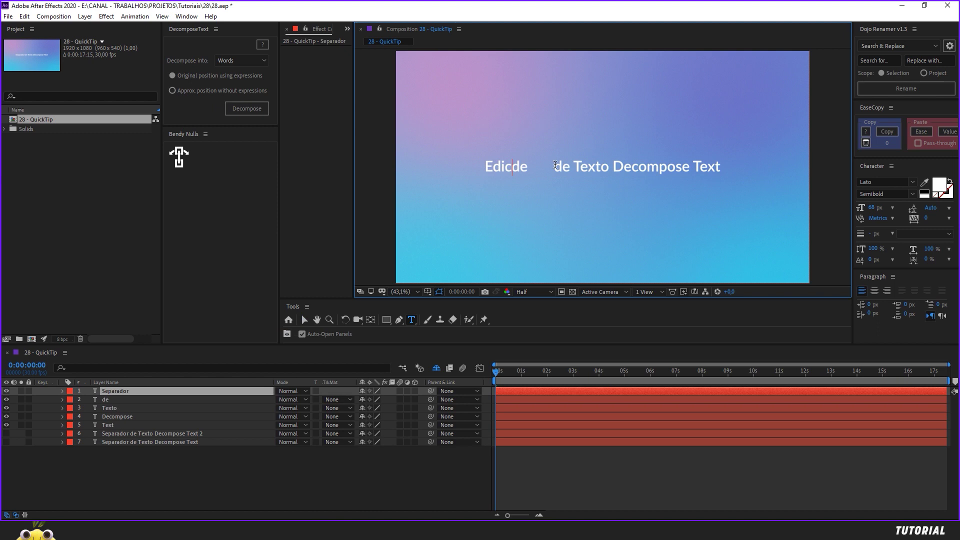
{"action": "type", "text": "ão"}
{"action": "key", "text": "Delete"}
{"action": "key", "text": "Delete"}
{"action": "key", "text": "Escape"}
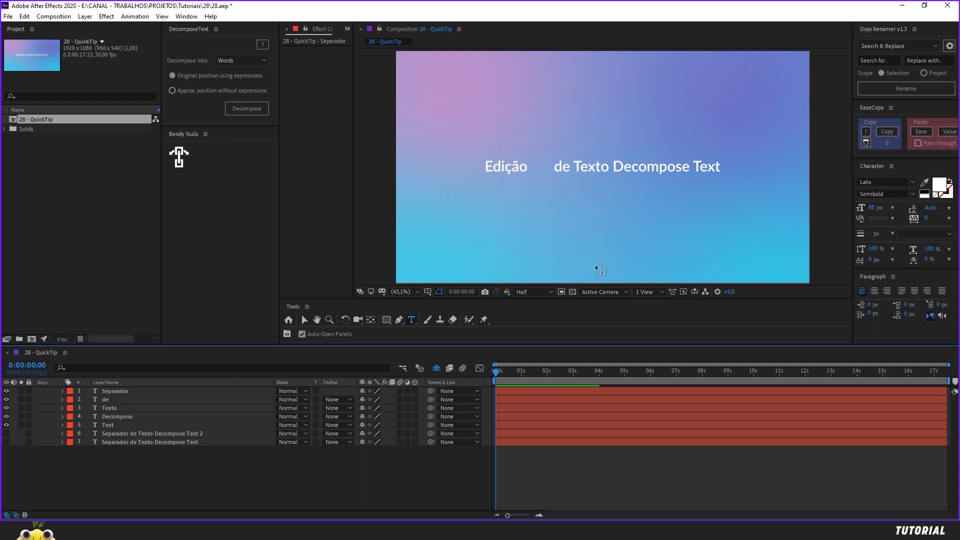
{"action": "key", "text": "ctrl+z"}
{"action": "key", "text": "ctrl+z"}
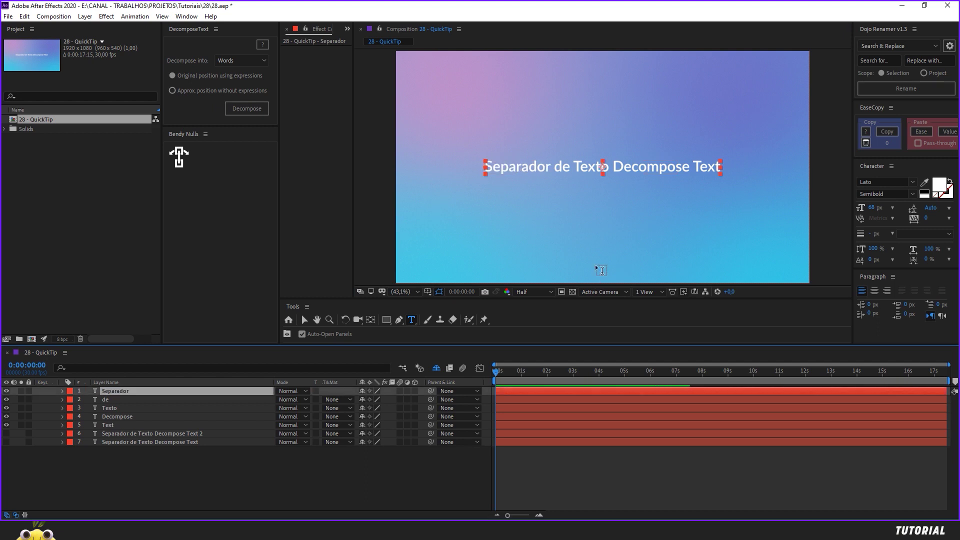
{"action": "left_click", "coordinate": [105, 425], "text": "shift"}
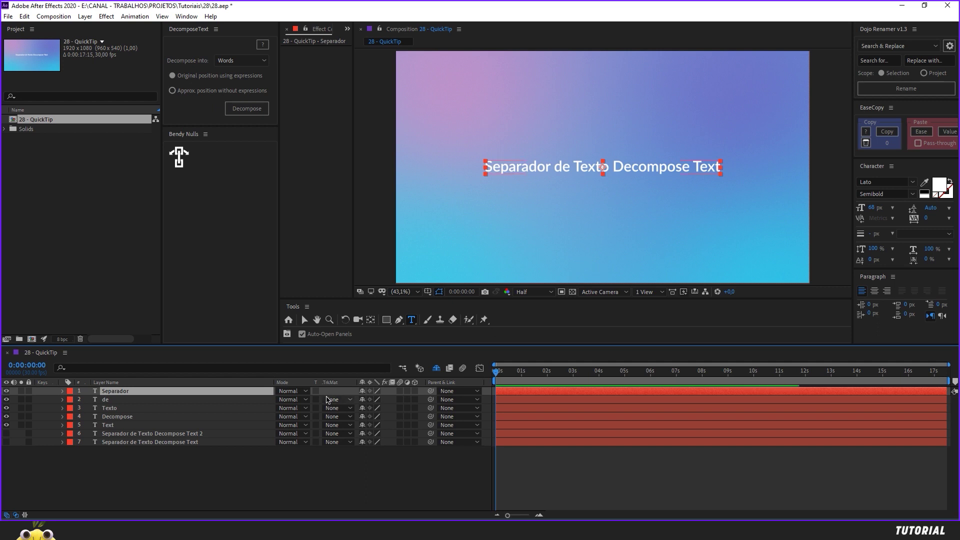
Delete the five word layers, choose 'Approx. position without expressions', and reselect the duplicated text
{"action": "key", "text": "Delete"}
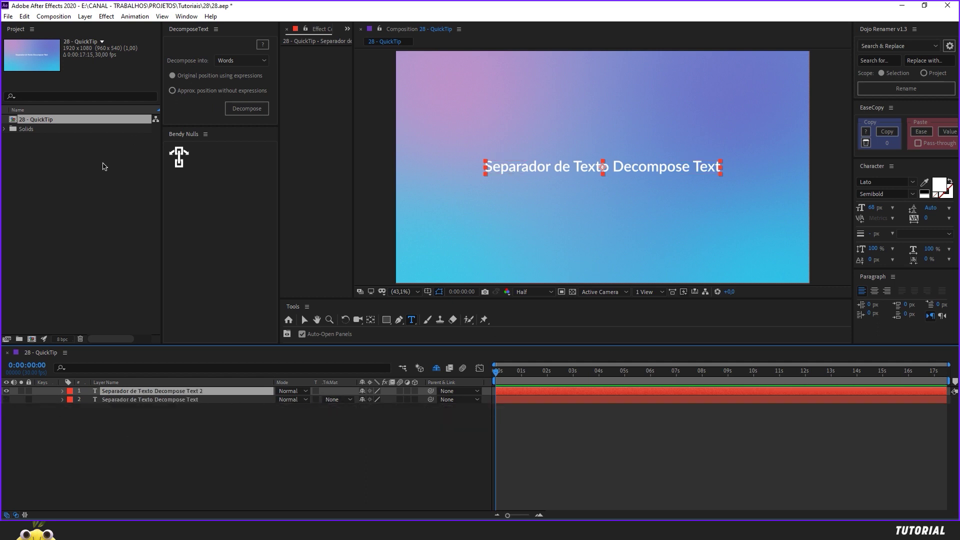
{"action": "left_click", "coordinate": [203, 92]}
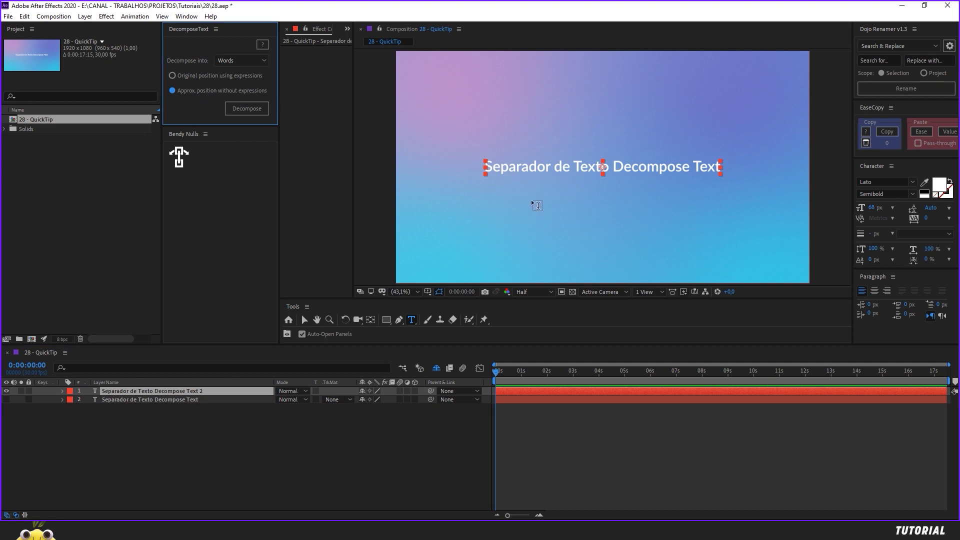
{"action": "left_click", "coordinate": [375, 439]}
{"action": "key", "text": "v"}
{"action": "left_click", "coordinate": [534, 171]}
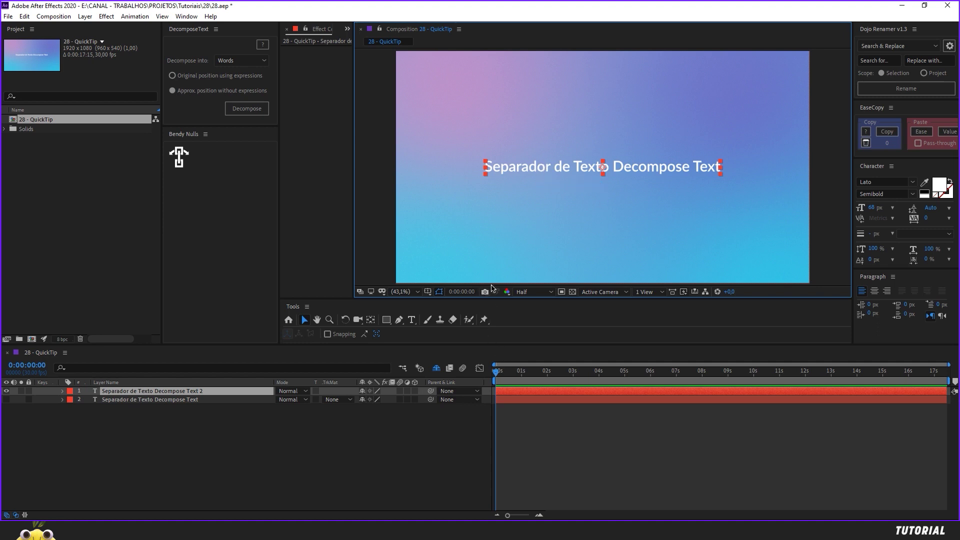
Decompose the duplicated text into word layers again and select the de layer
{"action": "left_click", "coordinate": [258, 112]}
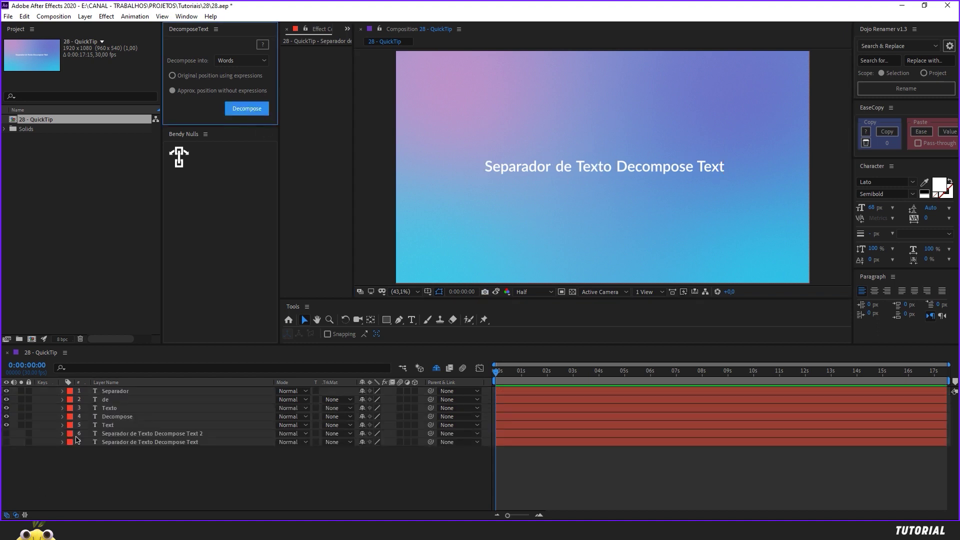
{"action": "left_click", "coordinate": [122, 402]}
{"action": "key", "text": "Return"}
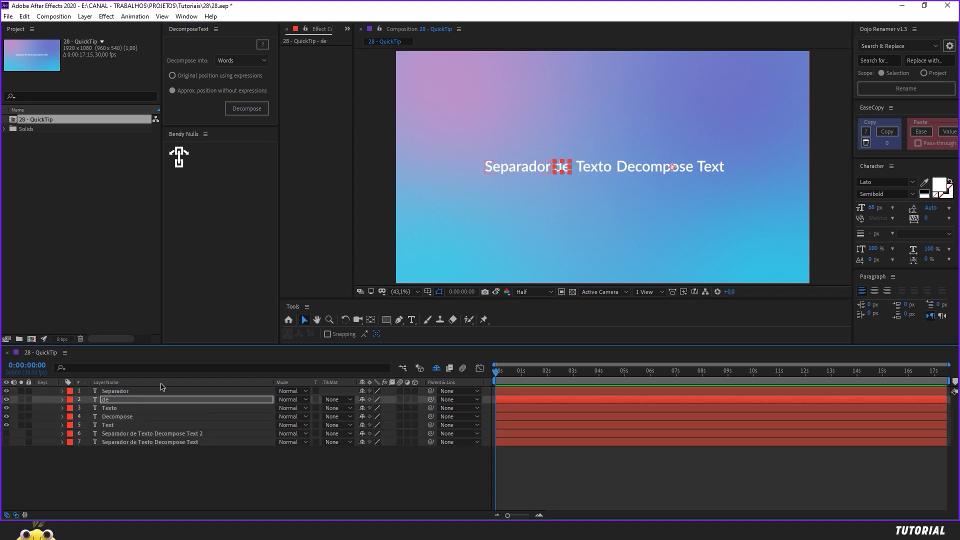
Compare the frame against the snapshot, then select all five word layers
{"action": "left_click", "coordinate": [499, 295]}
{"action": "left_click", "coordinate": [499, 295]}
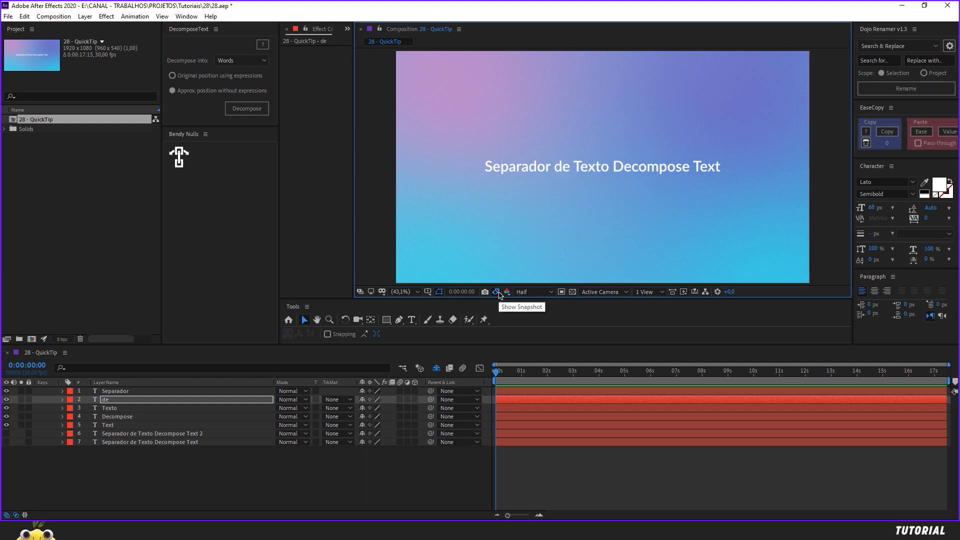
{"action": "left_click", "coordinate": [499, 295]}
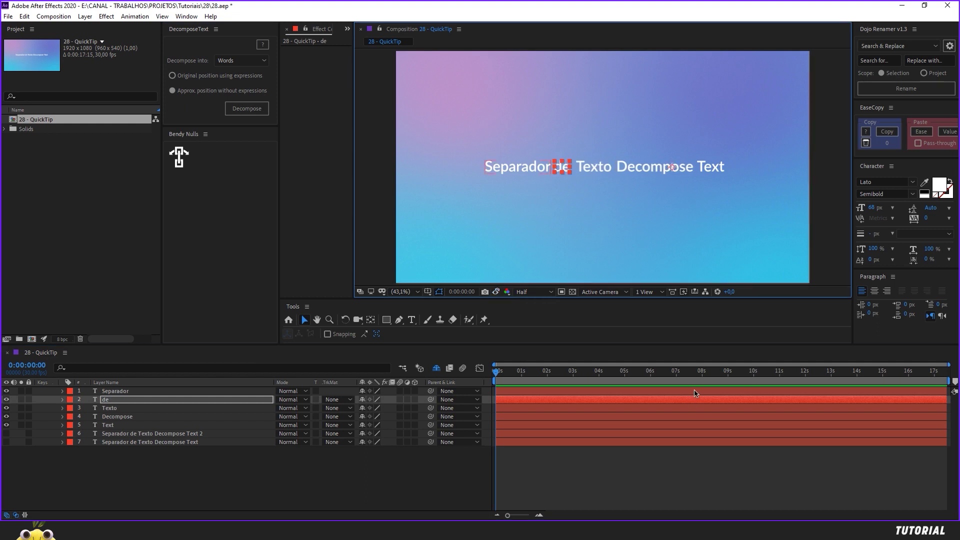
{"action": "left_click", "coordinate": [640, 482]}
{"action": "left_click", "coordinate": [640, 482]}
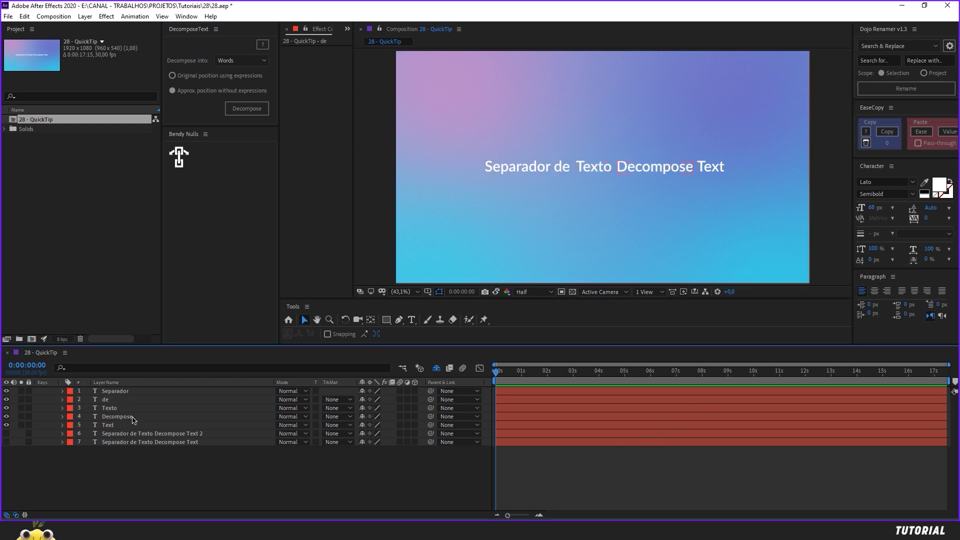
{"action": "left_click", "coordinate": [131, 426]}
{"action": "left_click", "coordinate": [128, 392], "text": "shift"}
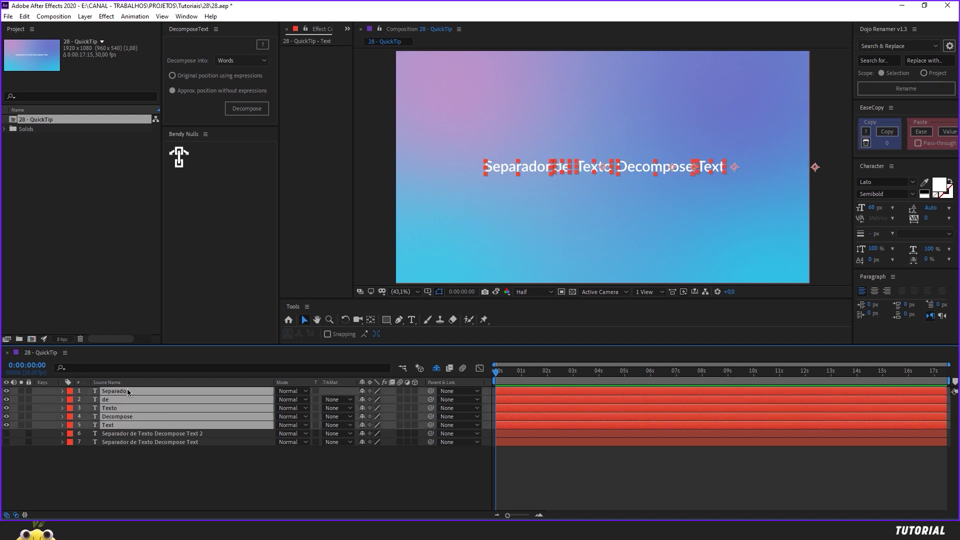
Delete the word layers, make the full sentence layer visible again, and duplicate it
{"action": "key", "text": "Delete"}
{"action": "left_click", "coordinate": [111, 391]}
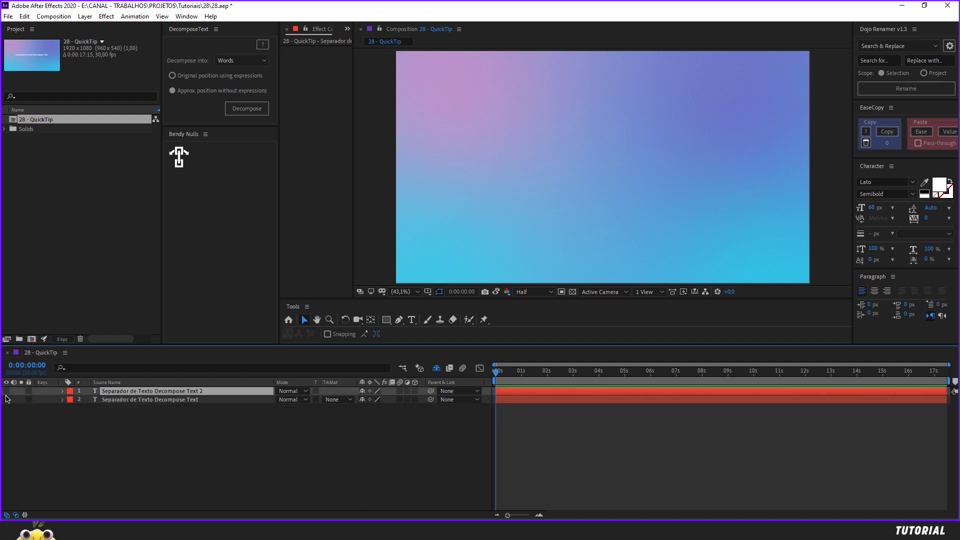
{"action": "left_click", "coordinate": [7, 399]}
{"action": "left_click", "coordinate": [7, 391]}
{"action": "left_click", "coordinate": [146, 392]}
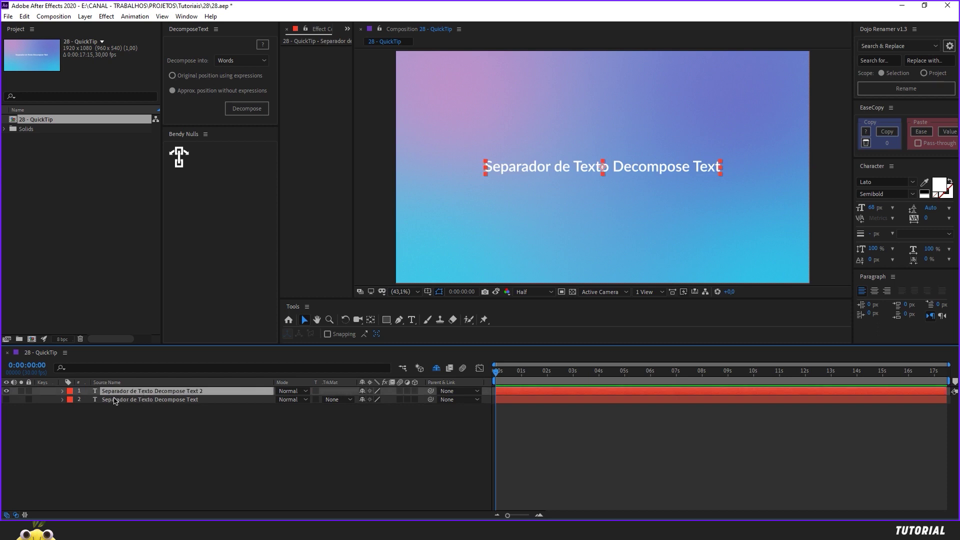
{"action": "key", "text": "ctrl+d"}
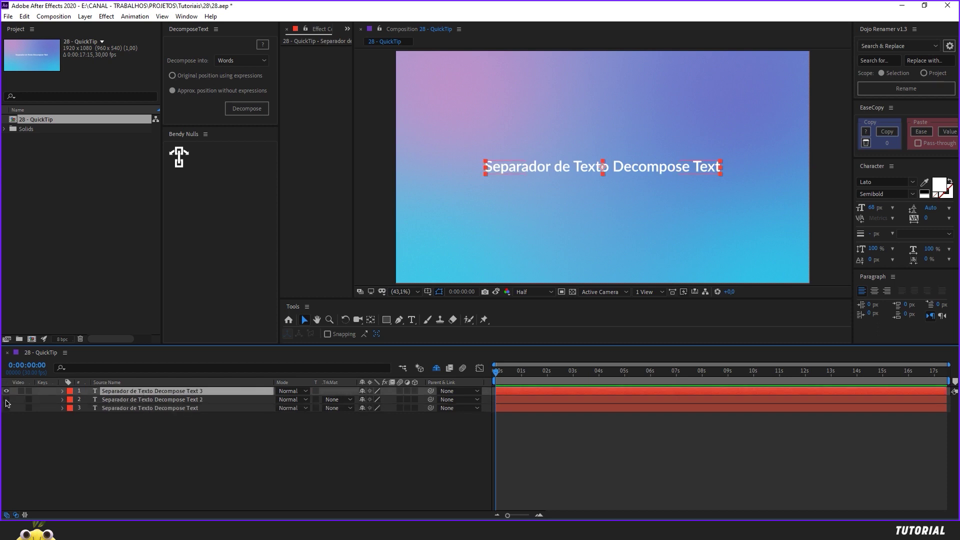
Apply CC Bend It to the new copy through the effect search ('ben')
{"action": "key", "text": "ctrl+space"}
{"action": "type", "text": "ben"}
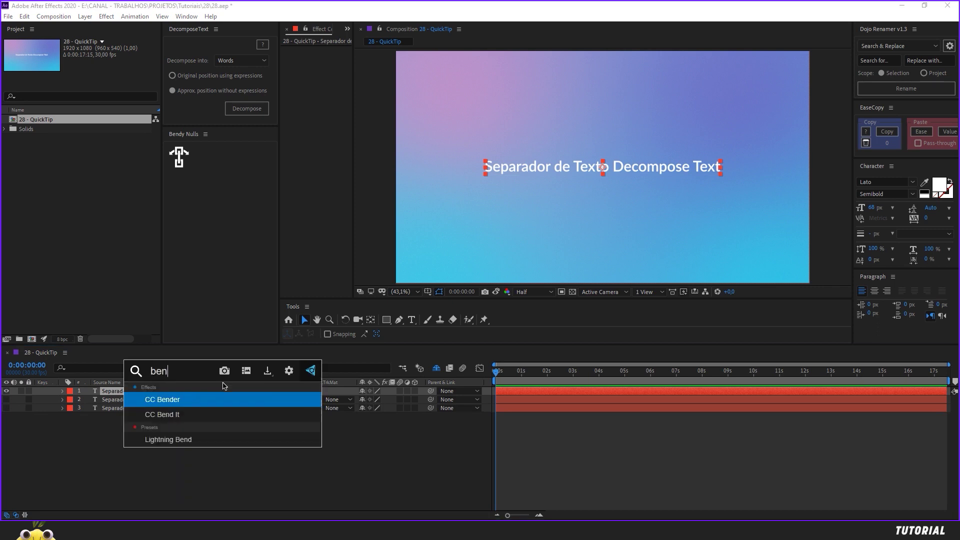
{"action": "key", "text": "Down"}
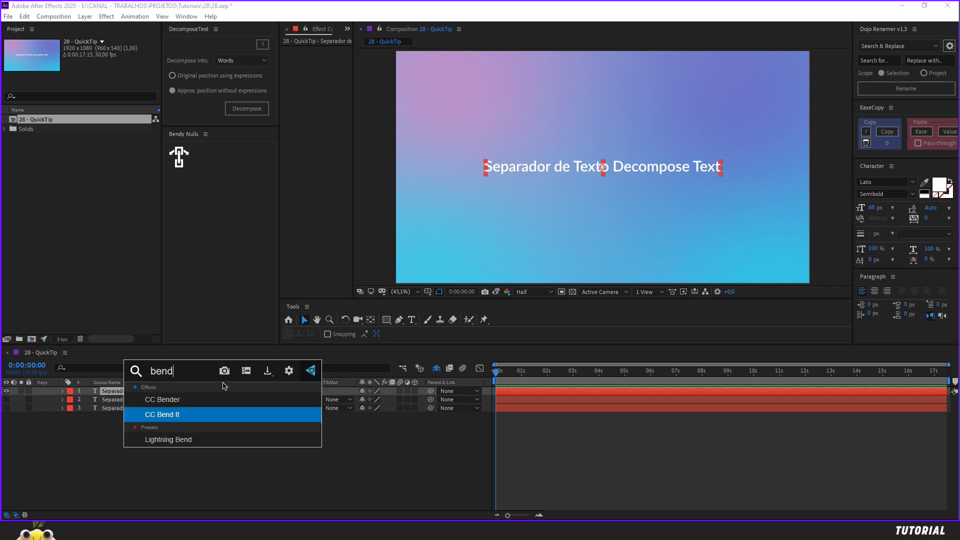
{"action": "key", "text": "Return"}
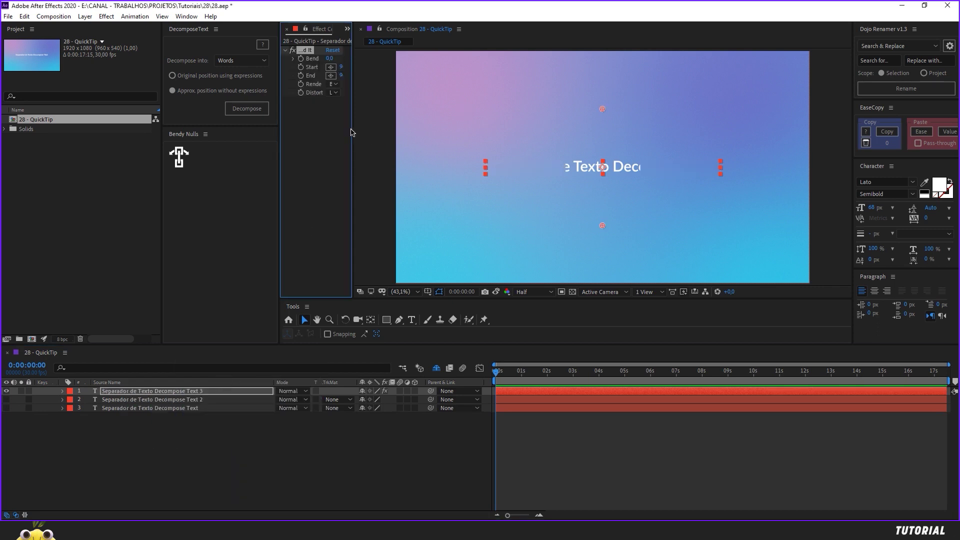
{"action": "left_click_drag", "start_coordinate": [349, 132], "coordinate": [407, 131]}
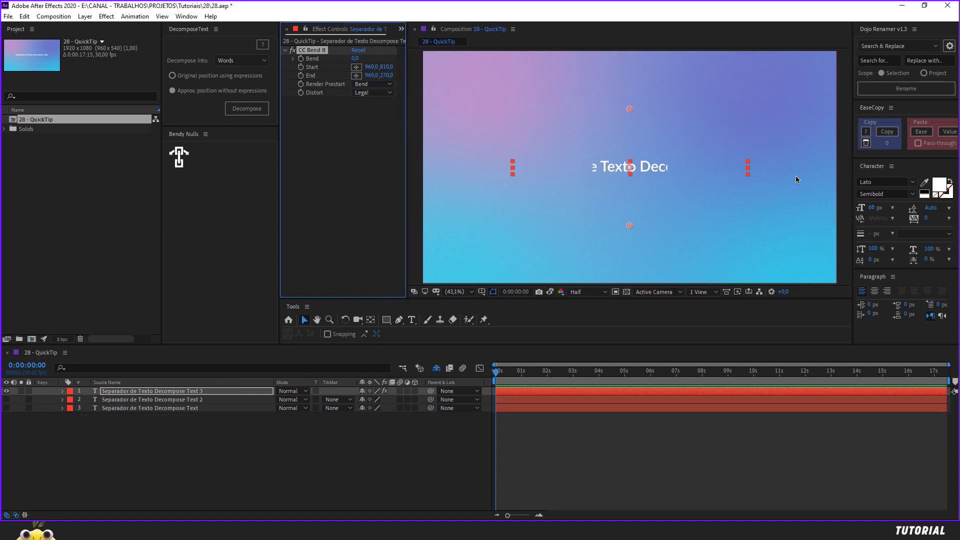
Place CC Bend It's Start and End at the sentence's ends and set Bend to -28
{"action": "left_click", "coordinate": [356, 66]}
{"action": "left_click", "coordinate": [513, 168]}
{"action": "left_click", "coordinate": [513, 169]}
{"action": "left_click", "coordinate": [356, 75]}
{"action": "left_click", "coordinate": [747, 170]}
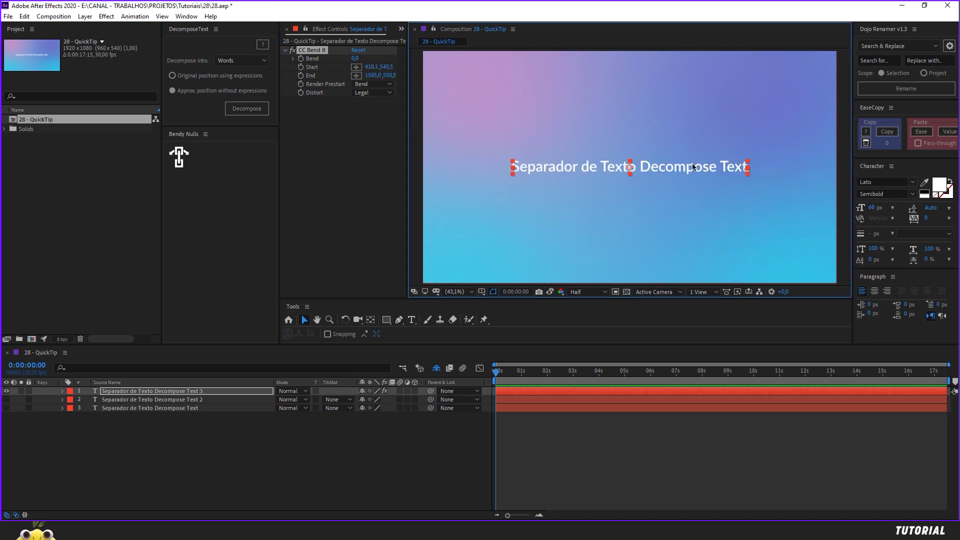
{"action": "mouse_move", "coordinate": [355, 59]}
{"action": "left_mouse_down"}
{"action": "mouse_move", "coordinate": [374, 60]}
{"action": "mouse_move", "coordinate": [340, 60]}
{"action": "left_mouse_up"}
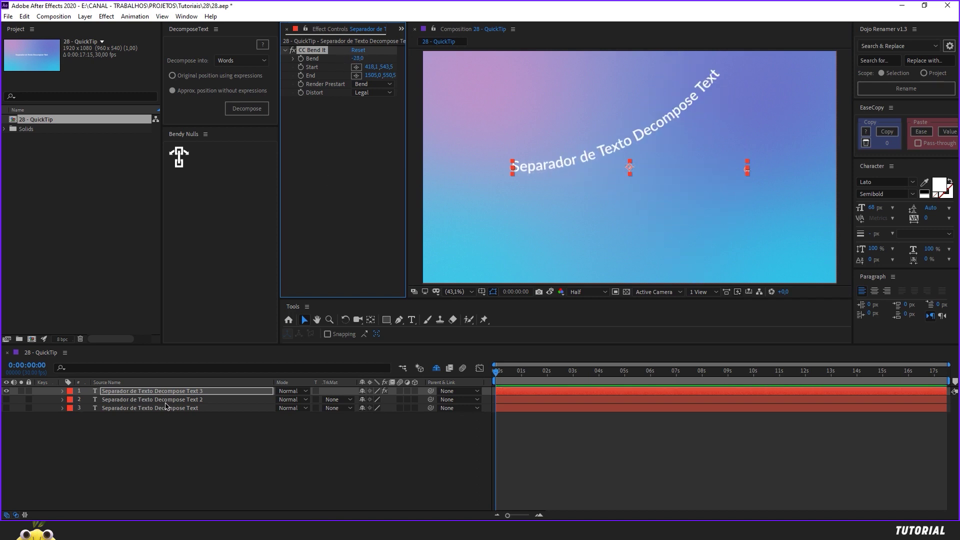
Hide the bent copy and bring back the Separador de Texto Decompose Text 2 layer
{"action": "left_click", "coordinate": [150, 400]}
{"action": "left_click", "coordinate": [6, 400]}
{"action": "left_click", "coordinate": [6, 391]}
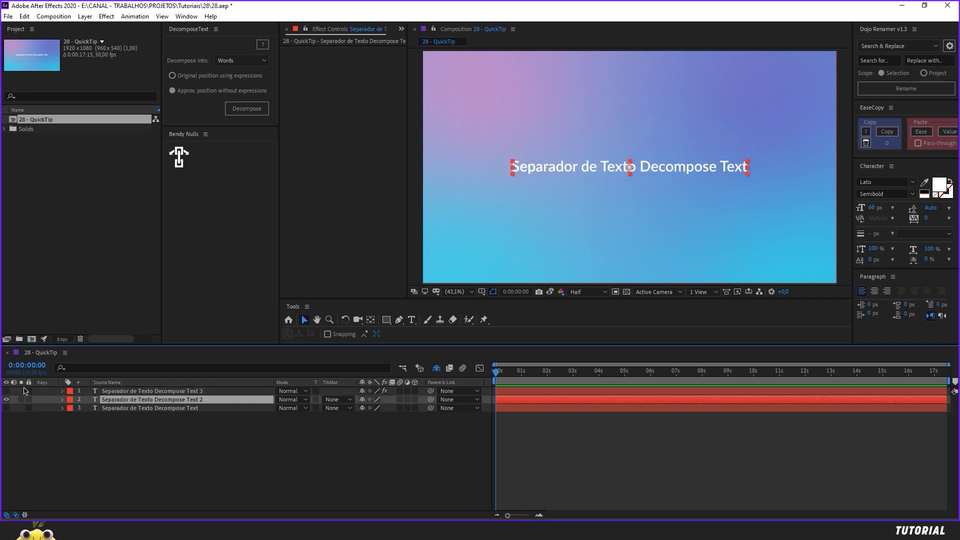
Create Bendy Nulls Start and End nulls, unhide them, and drag the Start null to reshape the bend
{"action": "left_click", "coordinate": [177, 156]}
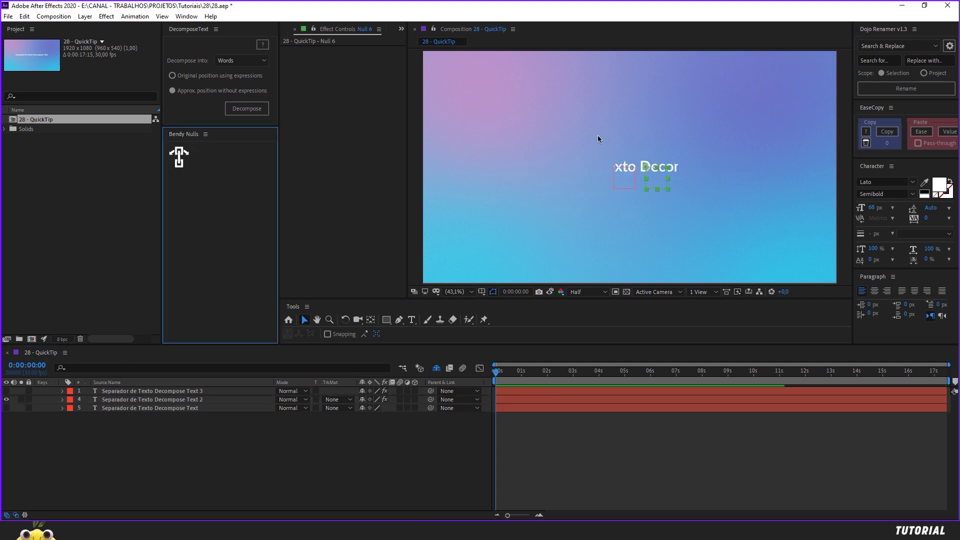
{"action": "left_click", "coordinate": [436, 370]}
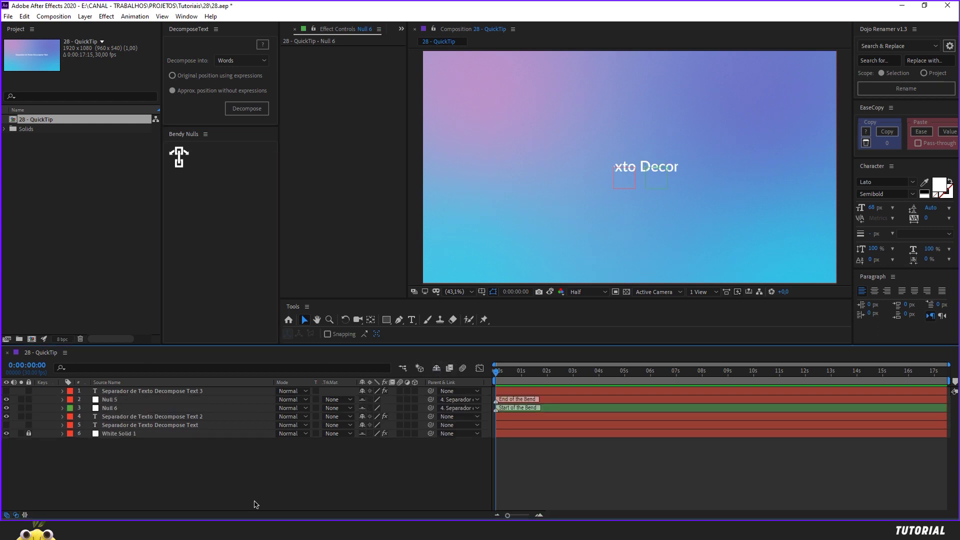
{"action": "left_click", "coordinate": [115, 409]}
{"action": "left_click", "coordinate": [123, 383]}
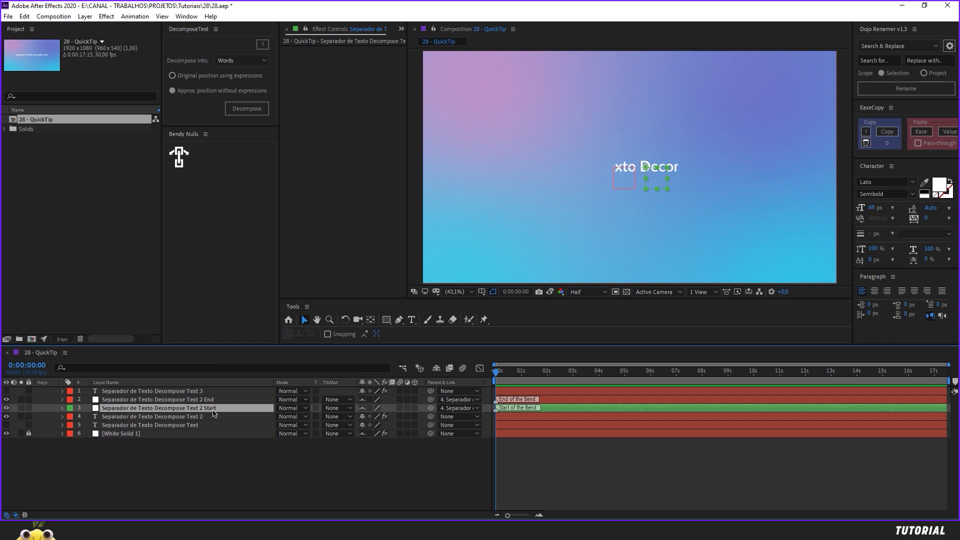
{"action": "mouse_move", "coordinate": [641, 178]}
{"action": "left_mouse_down"}
{"action": "mouse_move", "coordinate": [585, 172]}
{"action": "mouse_move", "coordinate": [736, 184]}
{"action": "left_mouse_up"}
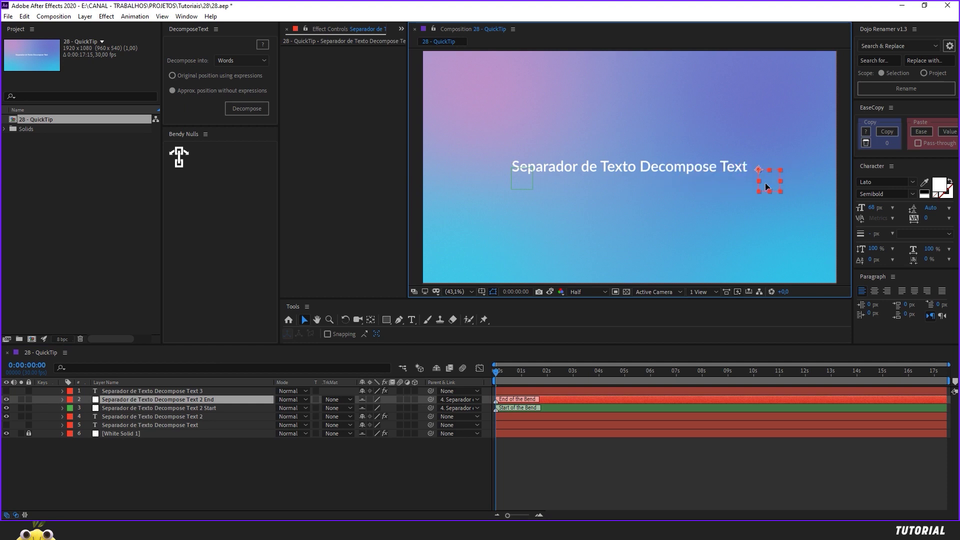
Scrub Text 2's CC Bend It Bend to -28 so it curves upward, with Text 3 visible
{"action": "left_click", "coordinate": [150, 417]}
{"action": "left_click_drag", "start_coordinate": [359, 58], "coordinate": [372, 64]}
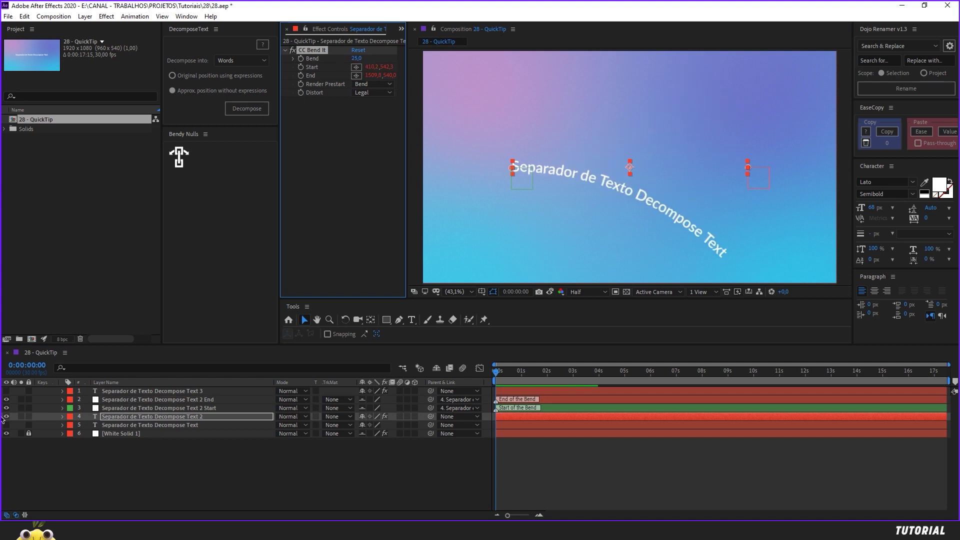
{"action": "left_click", "coordinate": [11, 393]}
{"action": "left_click", "coordinate": [6, 391]}
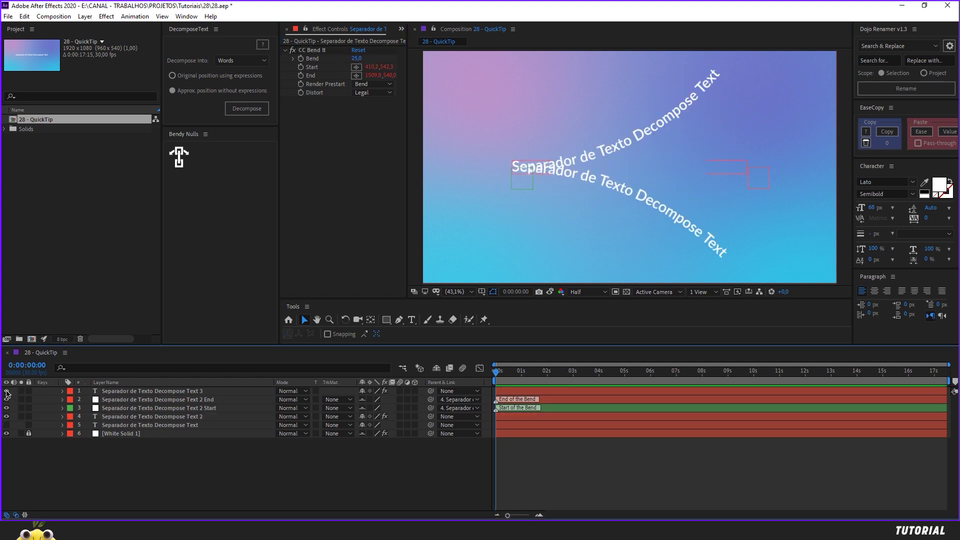
{"action": "left_click_drag", "start_coordinate": [356, 58], "coordinate": [335, 68]}
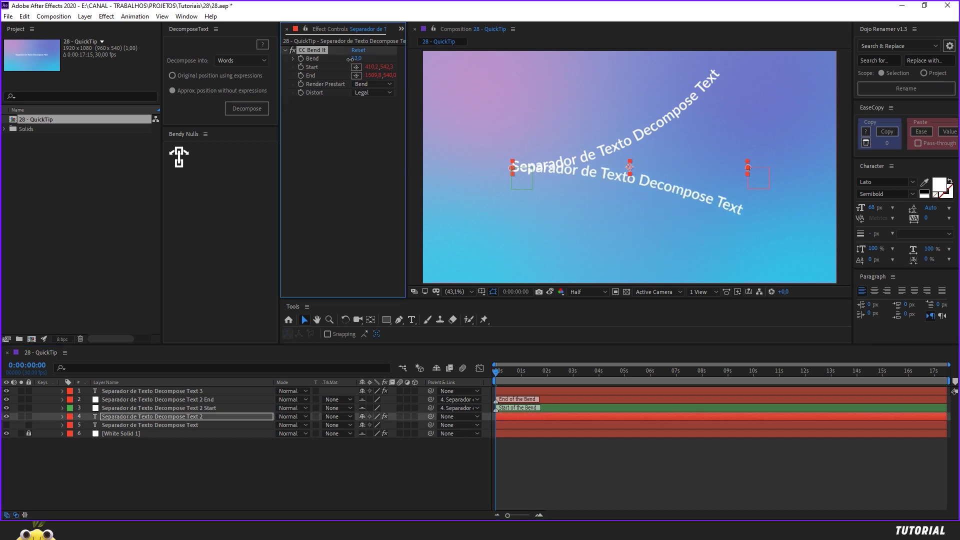
{"action": "left_click_drag", "start_coordinate": [339, 68], "coordinate": [354, 68]}
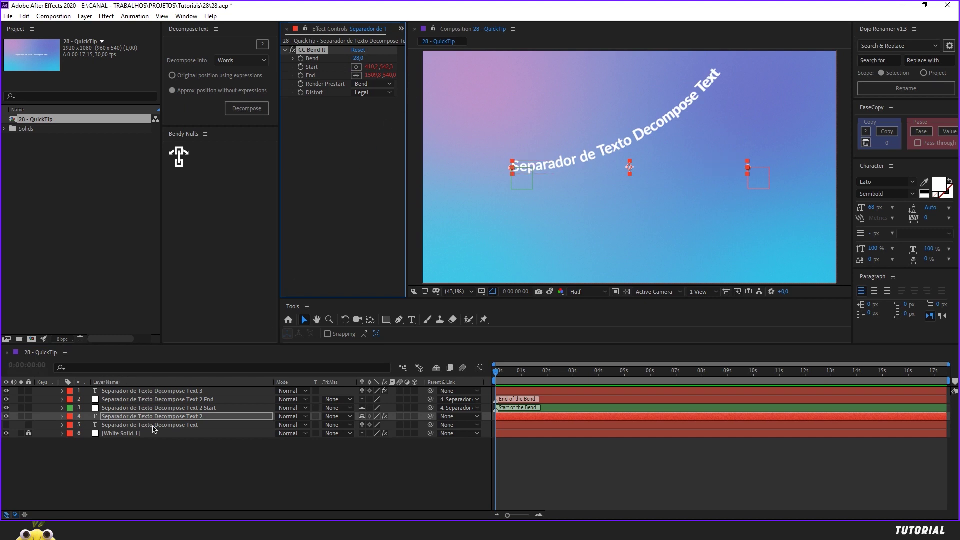
{"action": "left_click", "coordinate": [125, 392]}
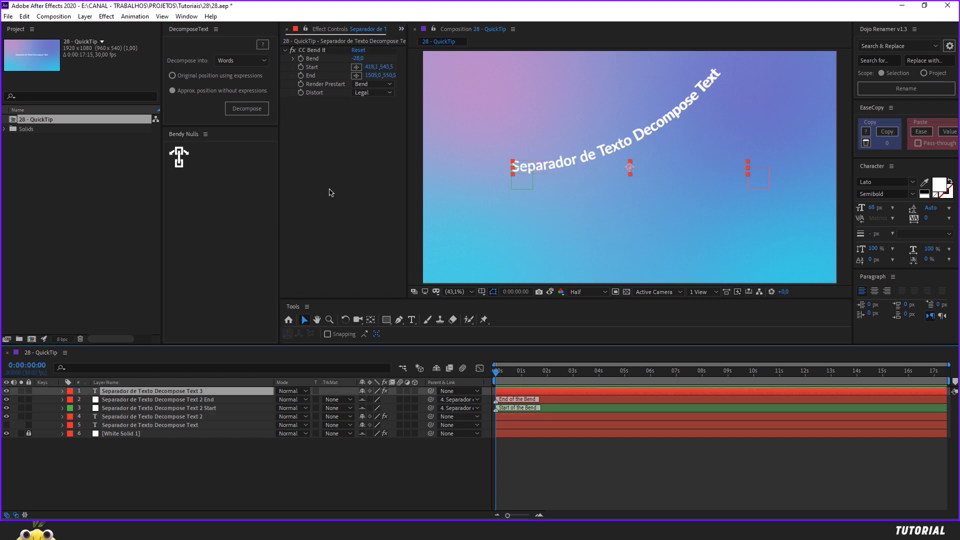
Drag the Text 3 copy down so it sits below the other curved line
{"action": "mouse_move", "coordinate": [609, 172]}
{"action": "left_mouse_down"}
{"action": "mouse_move", "coordinate": [600, 224]}
{"action": "mouse_move", "coordinate": [744, 231]}
{"action": "left_mouse_up"}
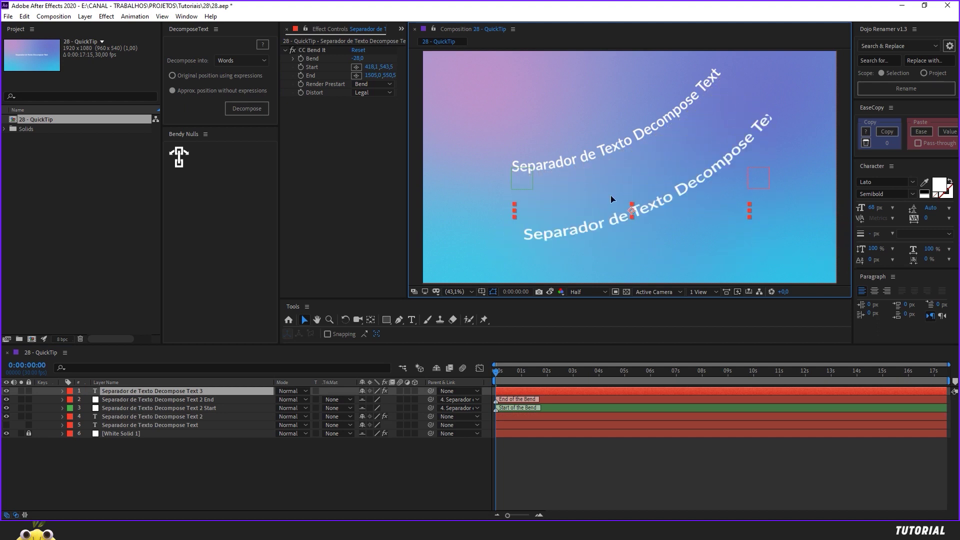
{"action": "left_click_drag", "start_coordinate": [744, 231], "coordinate": [623, 209]}
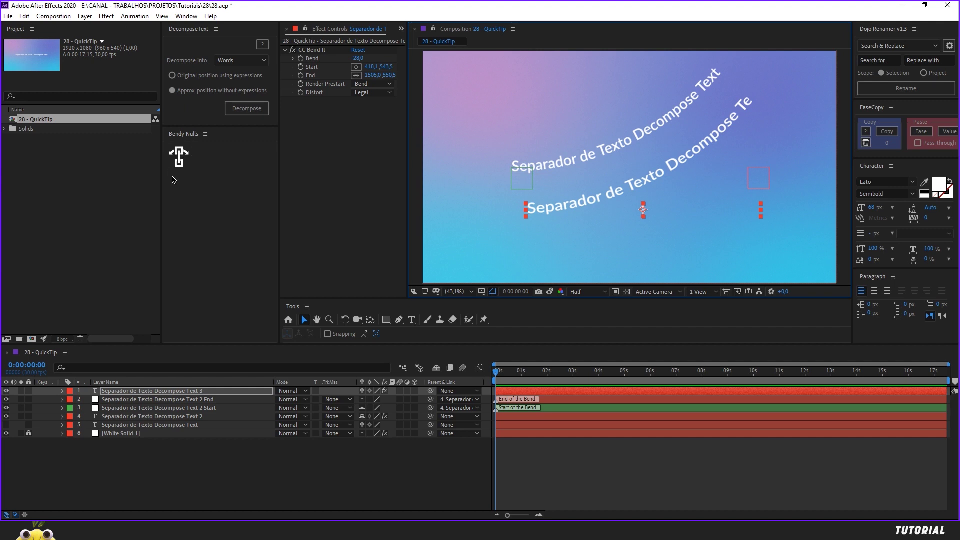
Drag the null-driven Text 2 line to sit just above and left of the other curved line
{"action": "left_click", "coordinate": [6, 391]}
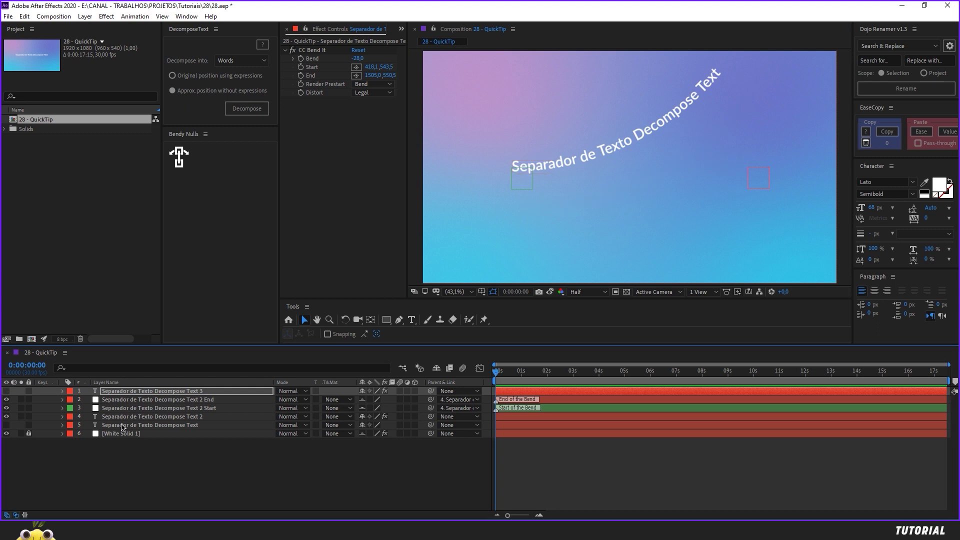
{"action": "left_click", "coordinate": [6, 391]}
{"action": "left_click", "coordinate": [124, 418]}
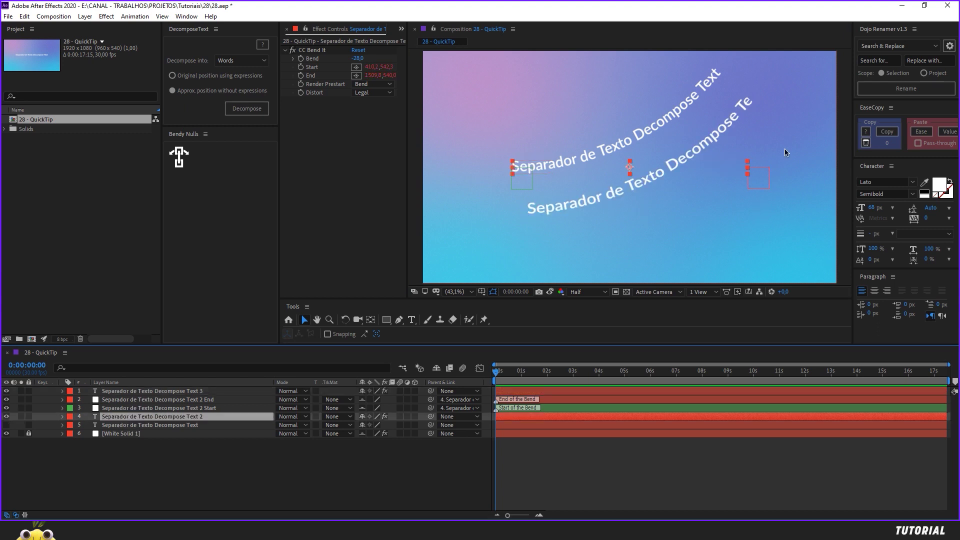
{"action": "mouse_move", "coordinate": [602, 163]}
{"action": "left_mouse_down"}
{"action": "mouse_move", "coordinate": [521, 262]}
{"action": "mouse_move", "coordinate": [576, 202]}
{"action": "mouse_move", "coordinate": [656, 245]}
{"action": "mouse_move", "coordinate": [665, 237]}
{"action": "left_mouse_up"}
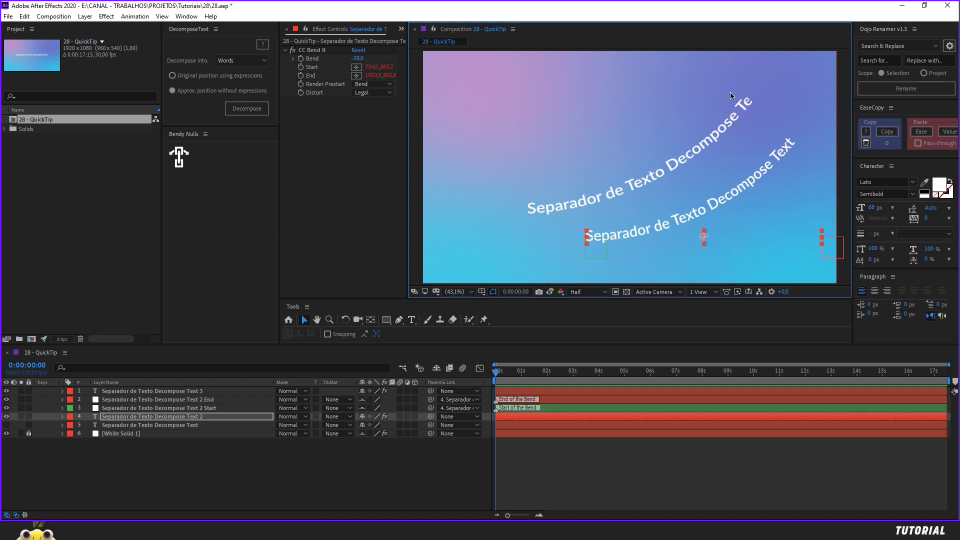
{"action": "mouse_move", "coordinate": [691, 258]}
{"action": "left_mouse_down"}
{"action": "mouse_move", "coordinate": [526, 154]}
{"action": "mouse_move", "coordinate": [665, 257]}
{"action": "mouse_move", "coordinate": [540, 170]}
{"action": "left_mouse_up"}
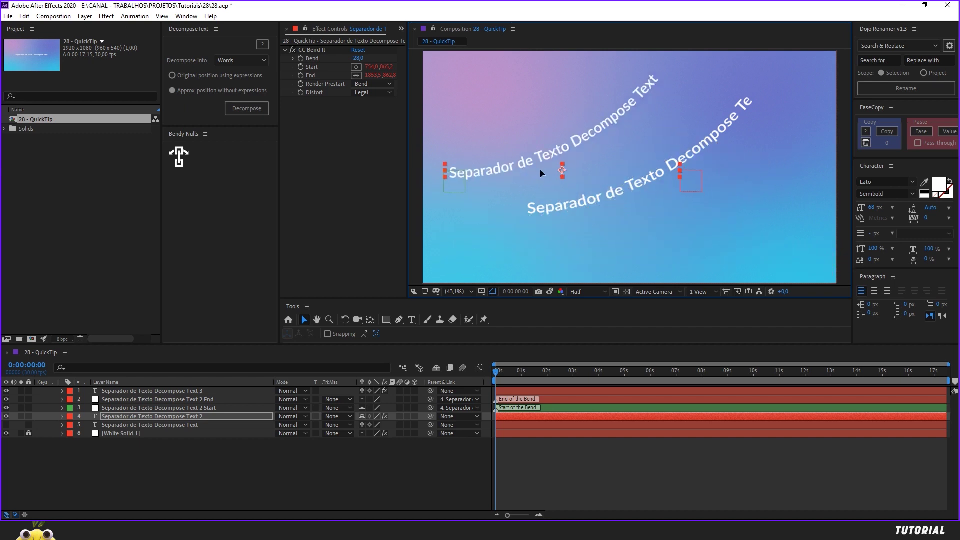
{"action": "right_click", "coordinate": [541, 171]}
{"action": "left_click", "coordinate": [470, 170]}
{"action": "left_click_drag", "start_coordinate": [470, 171], "coordinate": [517, 193]}
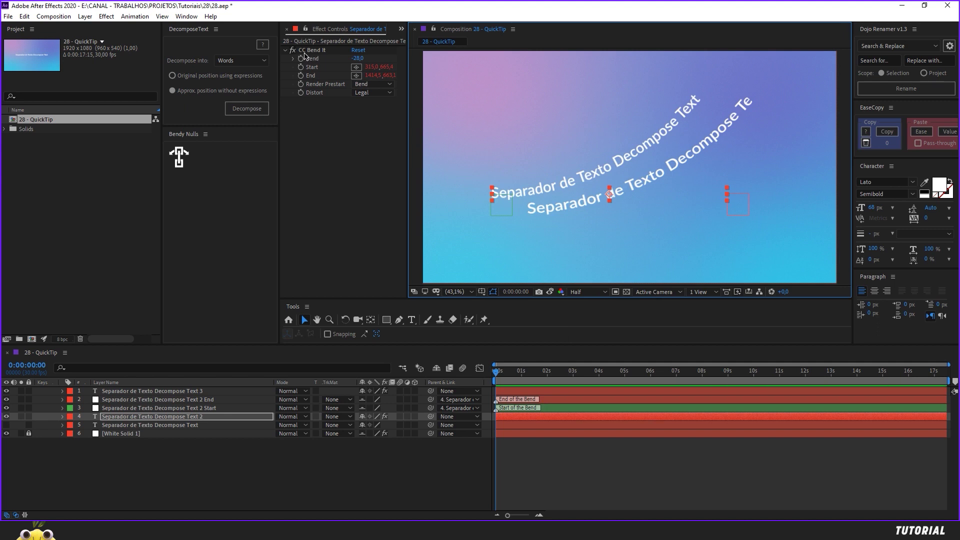